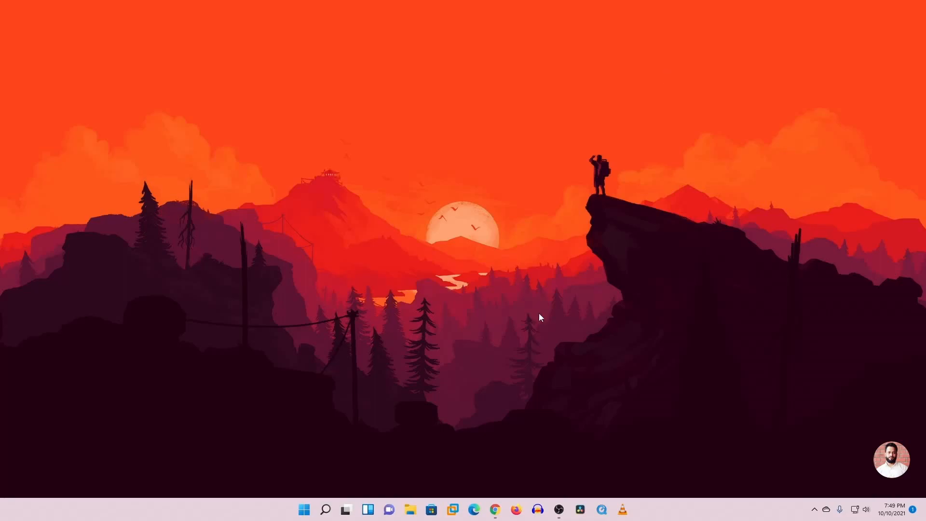
Step: Open Chrome and load the router's administration page at 192.168.0.1
click(495, 509)
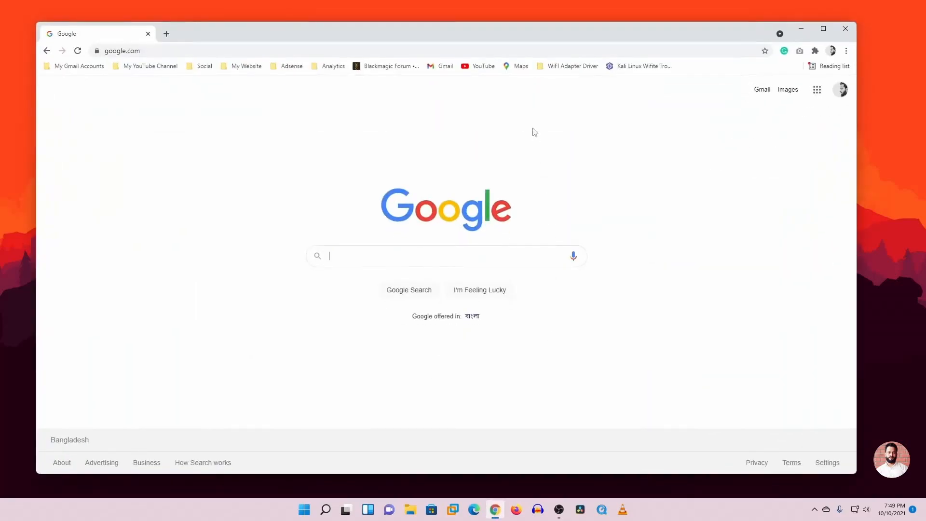
drag(509, 41, 525, 34)
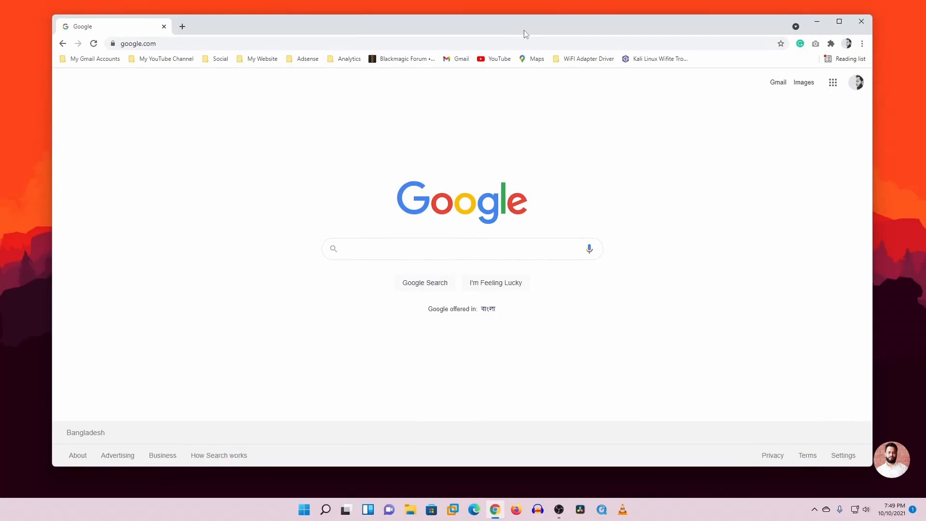
click(454, 44)
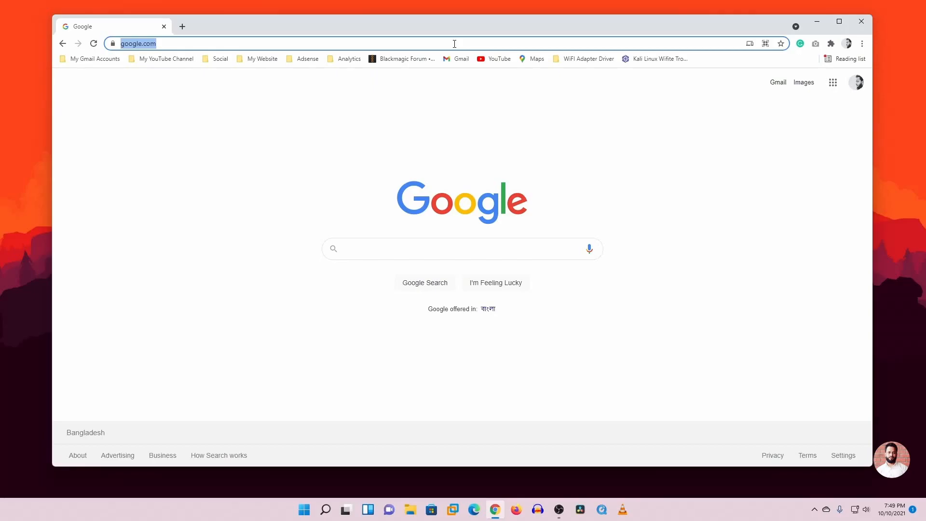
text(192.)
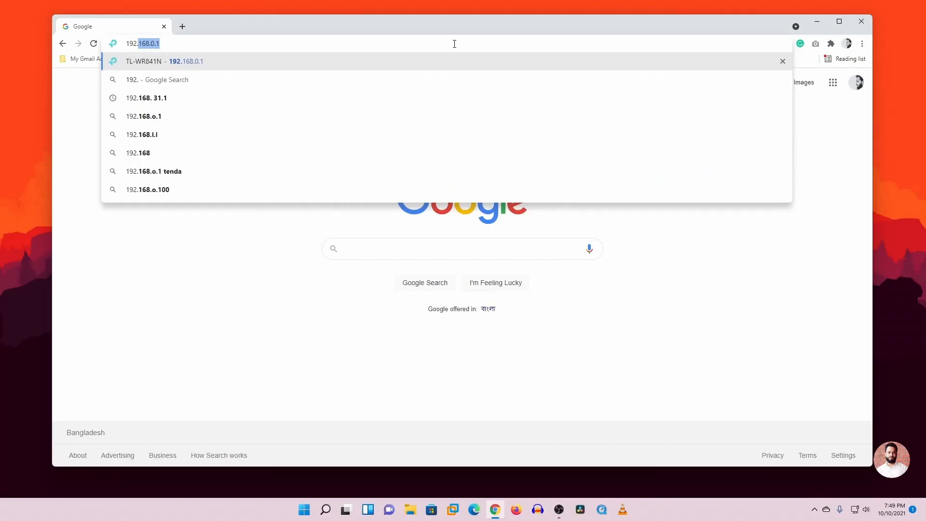
text(168.0.1)
key(Return)
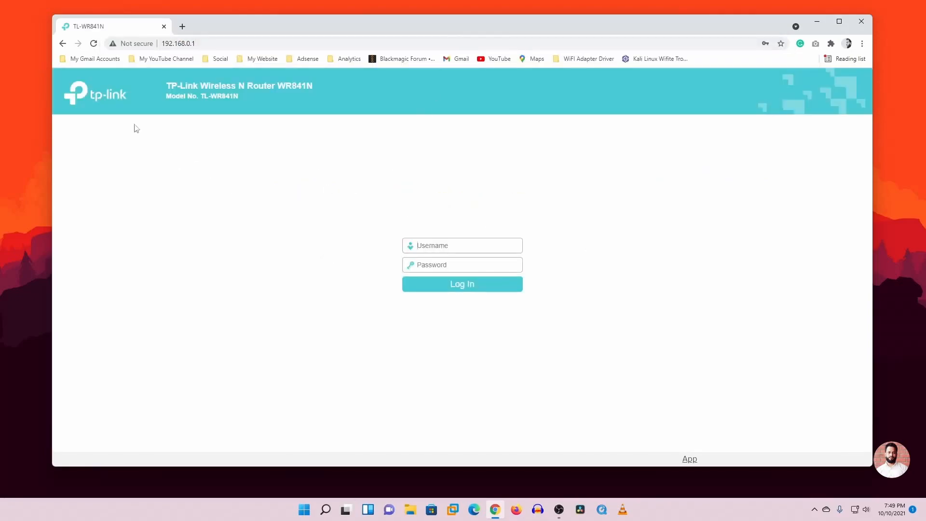
click(211, 42)
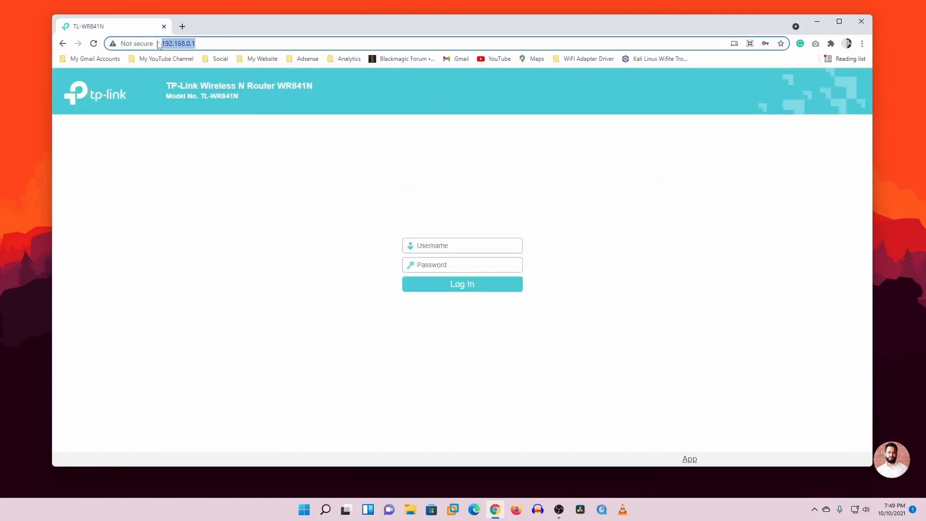
click(242, 179)
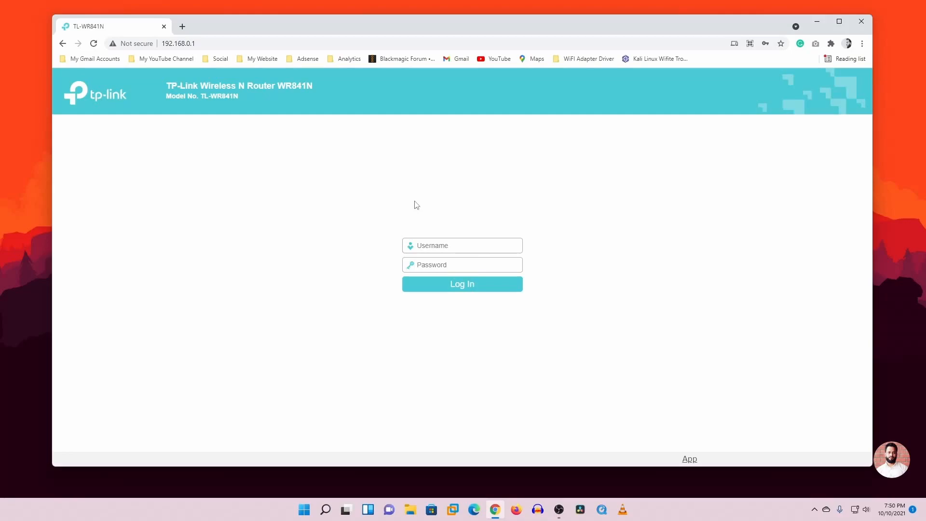
click(226, 43)
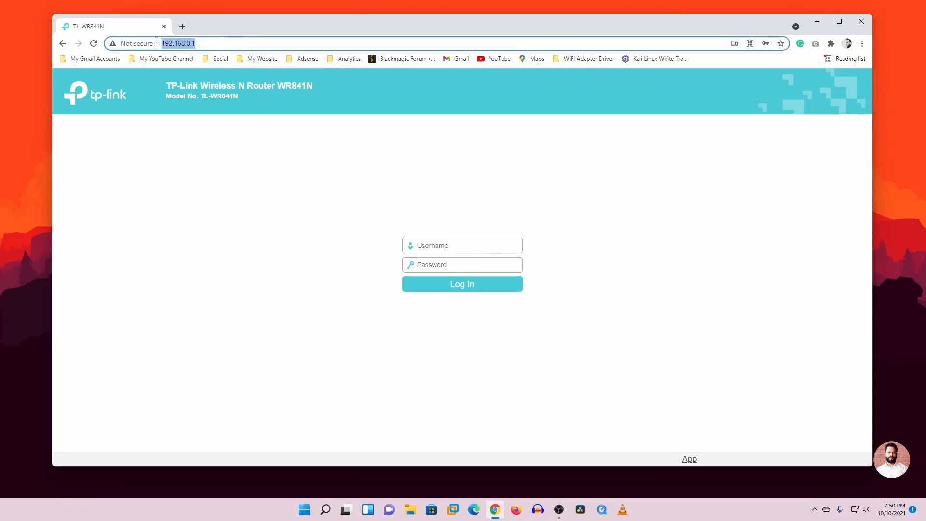
click(263, 201)
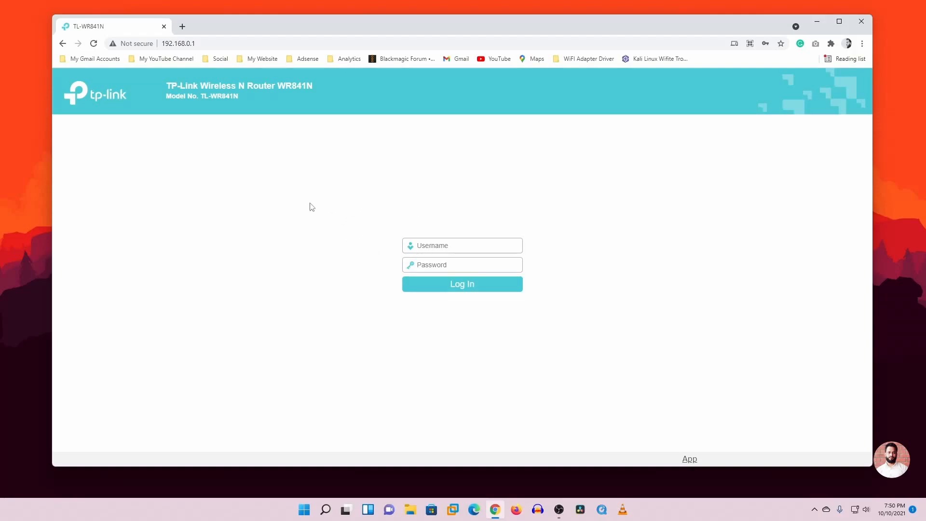
Step: Log in to the router with the username admin and the saved account password
click(433, 246)
click(446, 276)
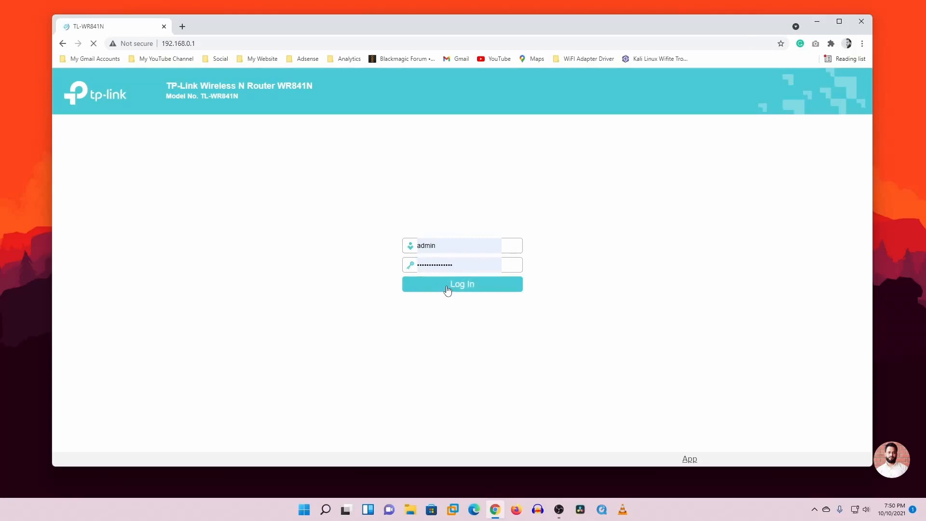
click(448, 286)
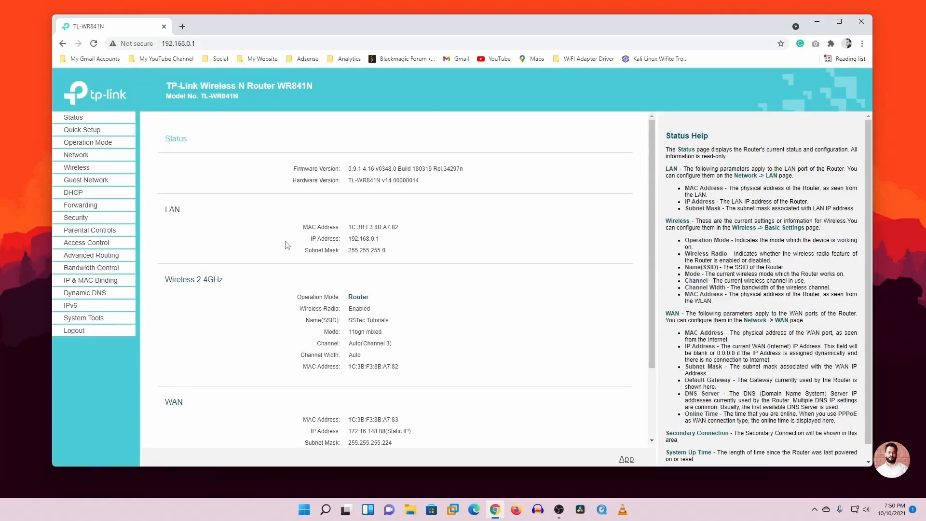
Step: Open the router's password change page under System Tools and examine the old and new credential fields
click(84, 322)
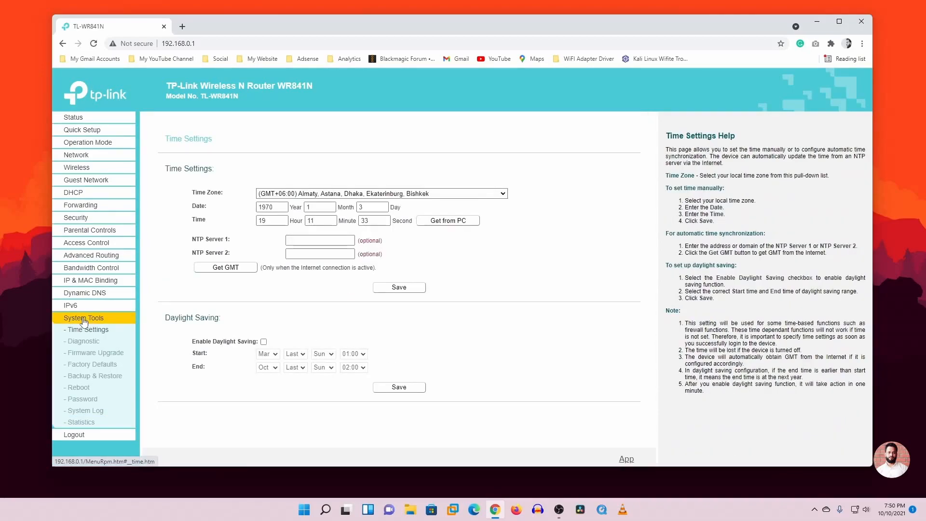
click(82, 400)
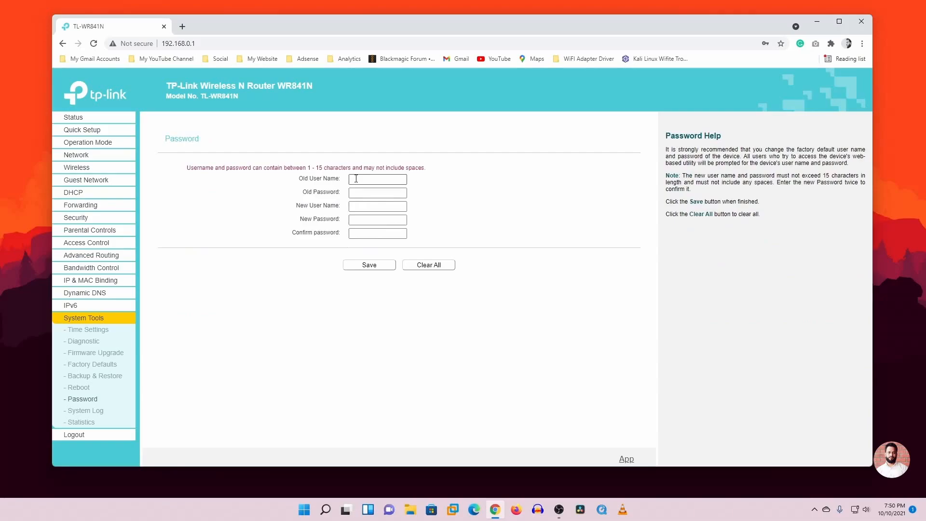
click(356, 192)
click(480, 196)
click(376, 206)
click(371, 218)
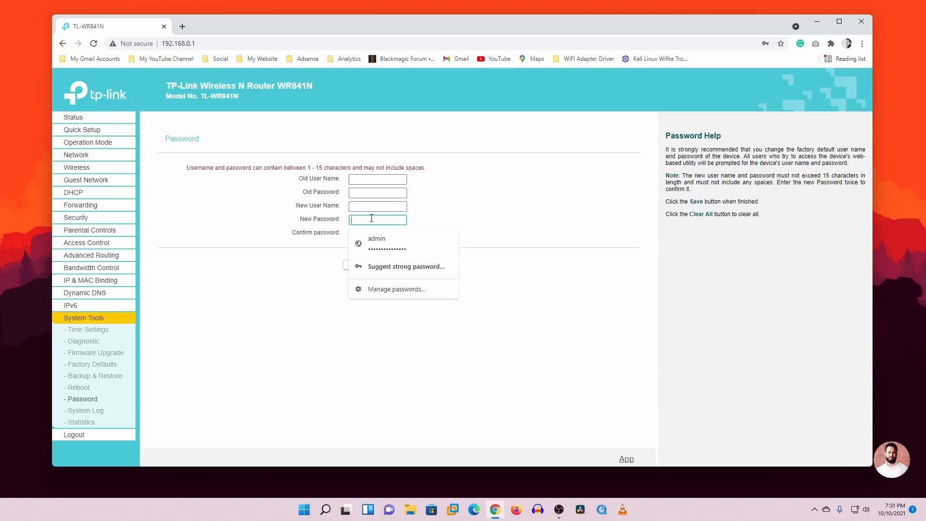
click(490, 223)
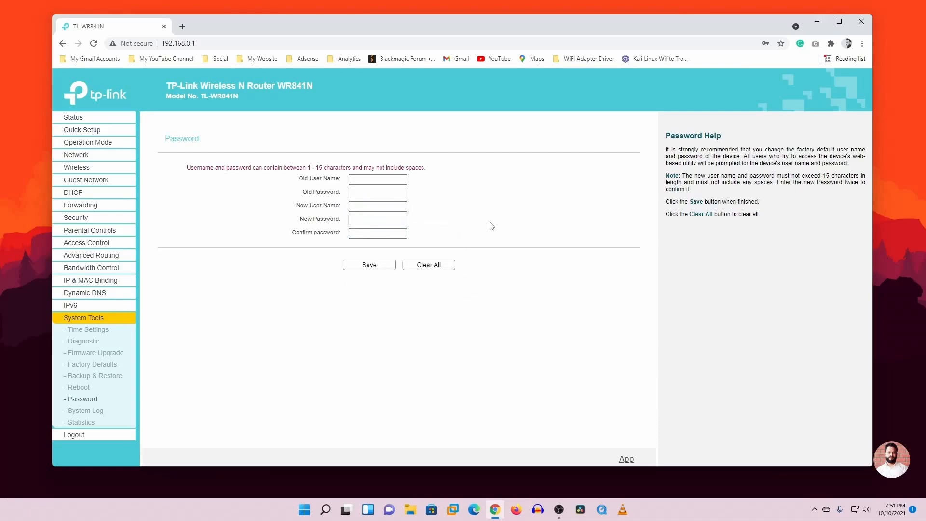
click(365, 207)
Step: Log out of the router's administration page and confirm the logout
click(69, 437)
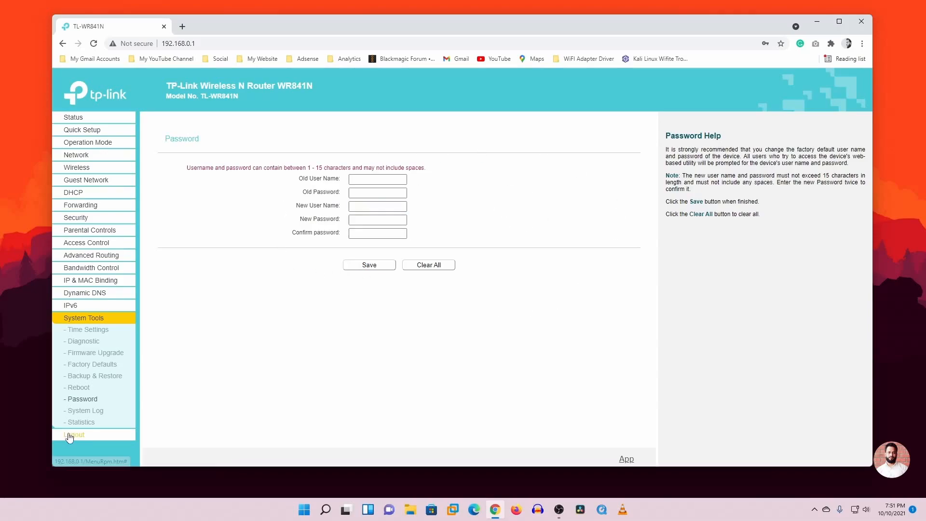
click(85, 437)
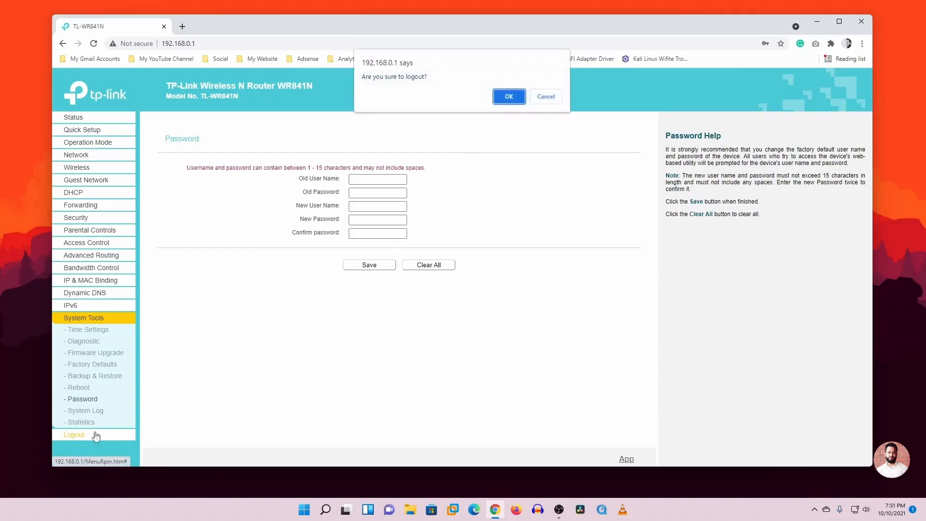
click(508, 96)
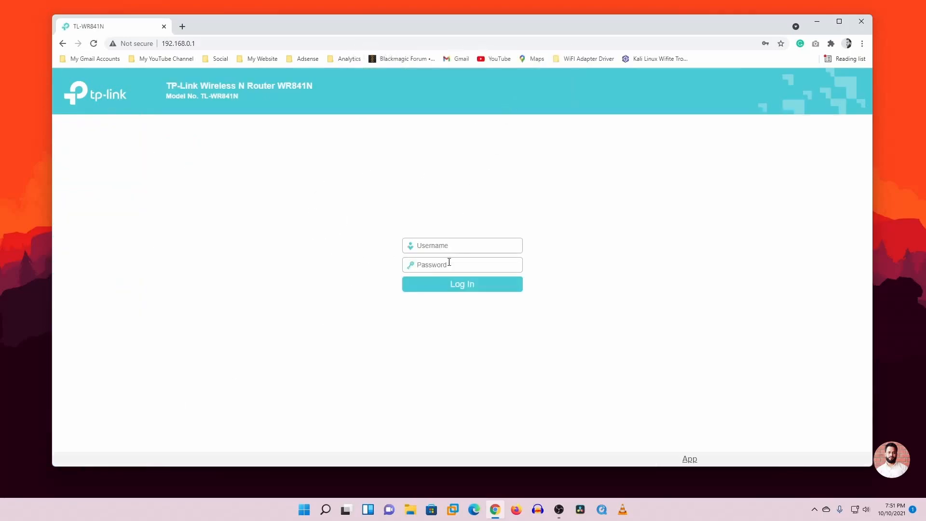
Step: Log back in to the router by filling in the username and the account password
click(425, 246)
click(441, 267)
click(463, 289)
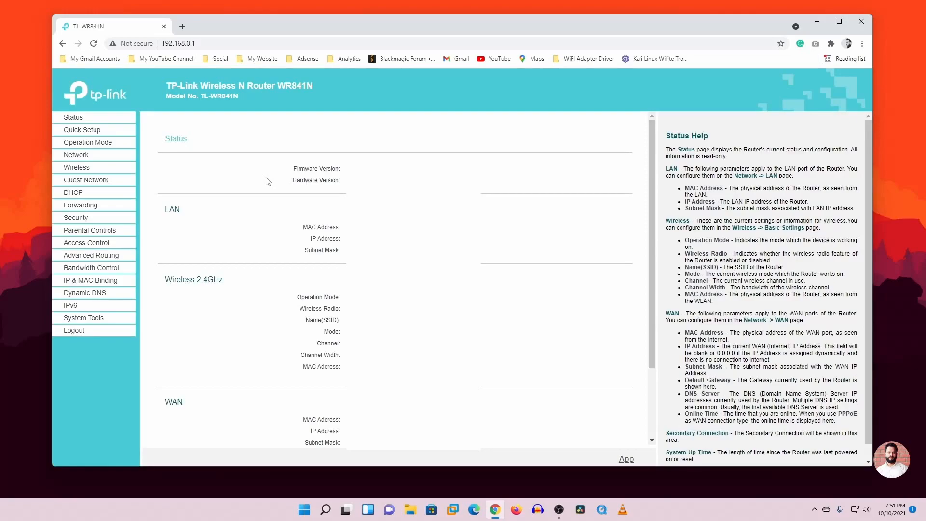
Step: Open the router's LAN settings and examine the IP Address field
click(83, 156)
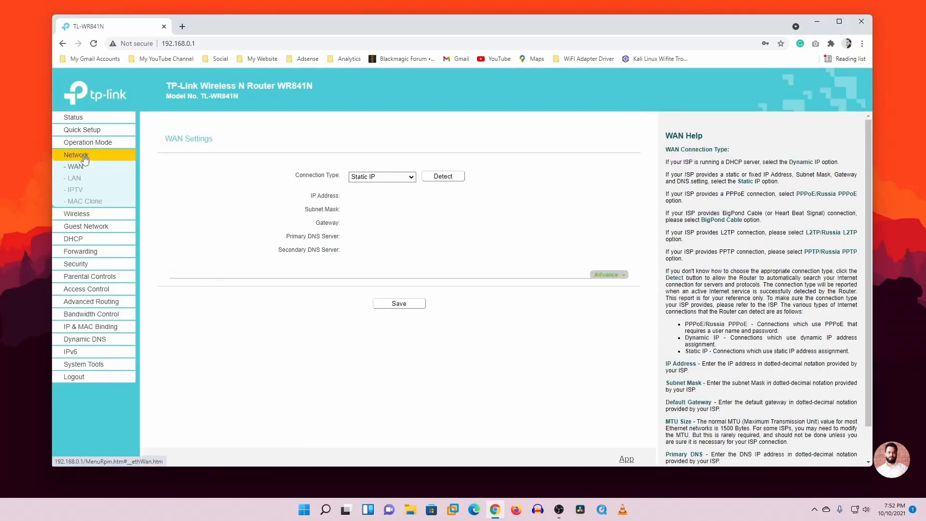
click(76, 179)
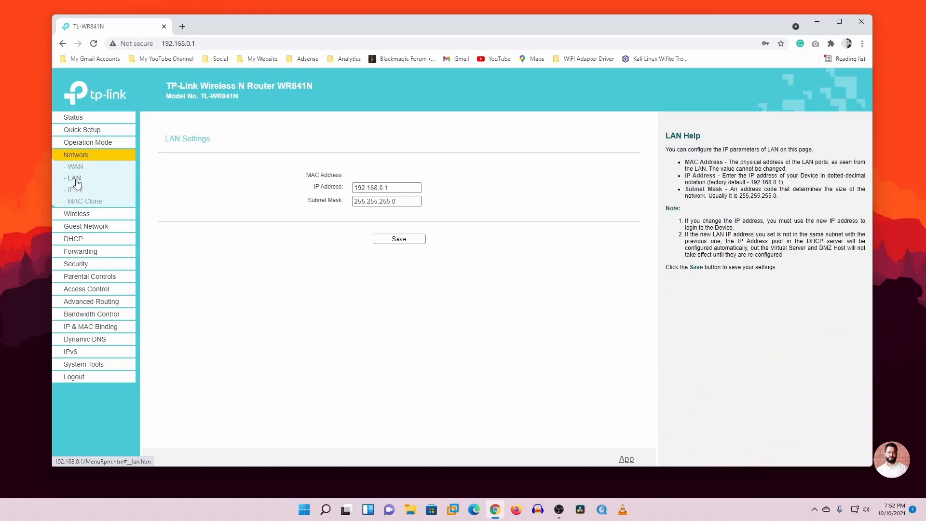
double_click(400, 189)
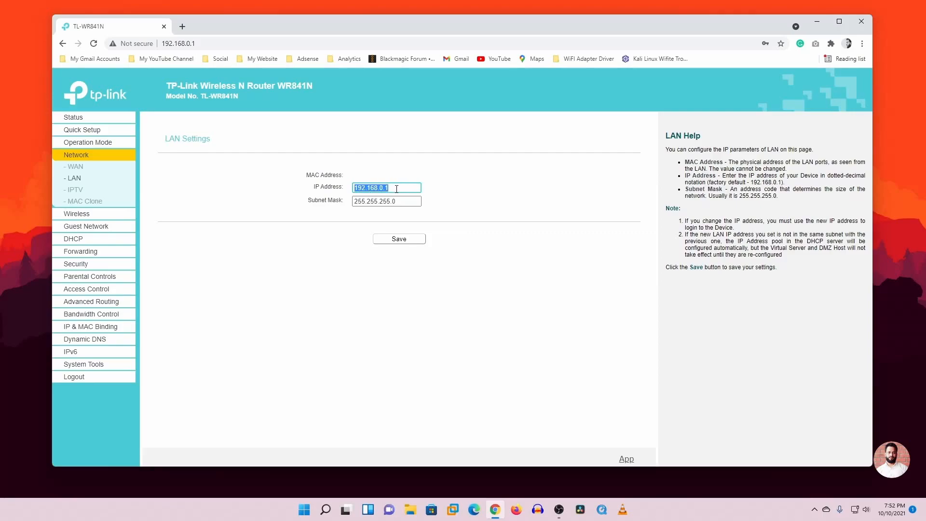
click(397, 188)
drag(411, 188, 339, 192)
click(488, 196)
drag(396, 188, 355, 189)
click(397, 188)
Step: End the admin session from the LAN settings page and select the router's address in the browser
click(97, 376)
click(499, 100)
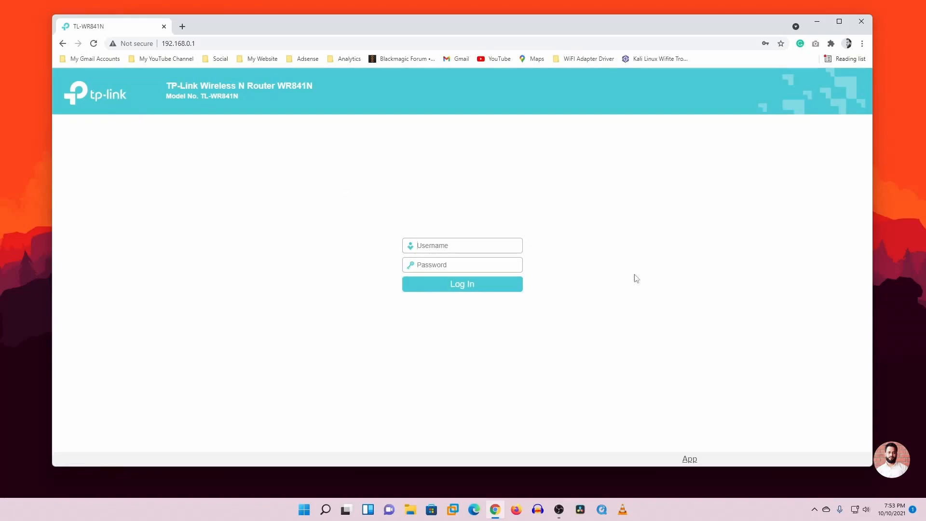
click(222, 43)
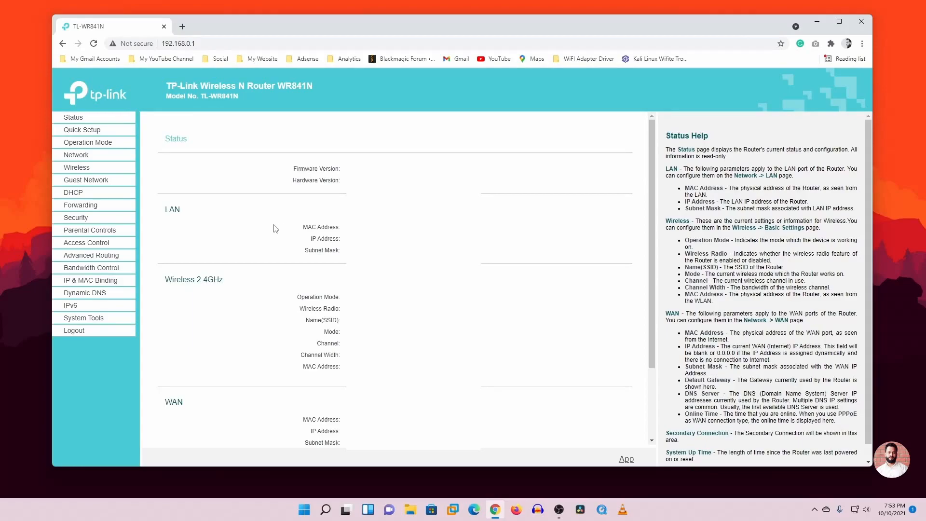
Step: Review the available connection types in the WAN settings, keeping Static IP, and return to the Status page
click(77, 155)
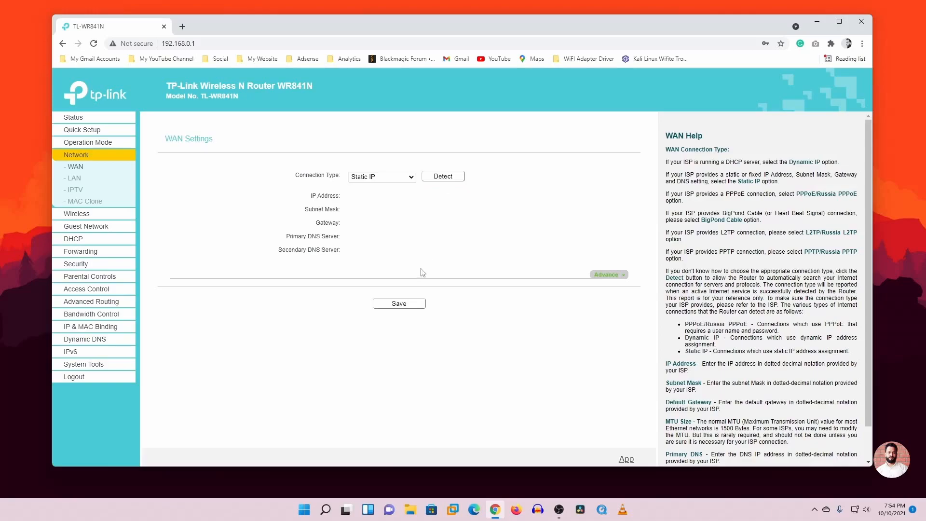
click(387, 183)
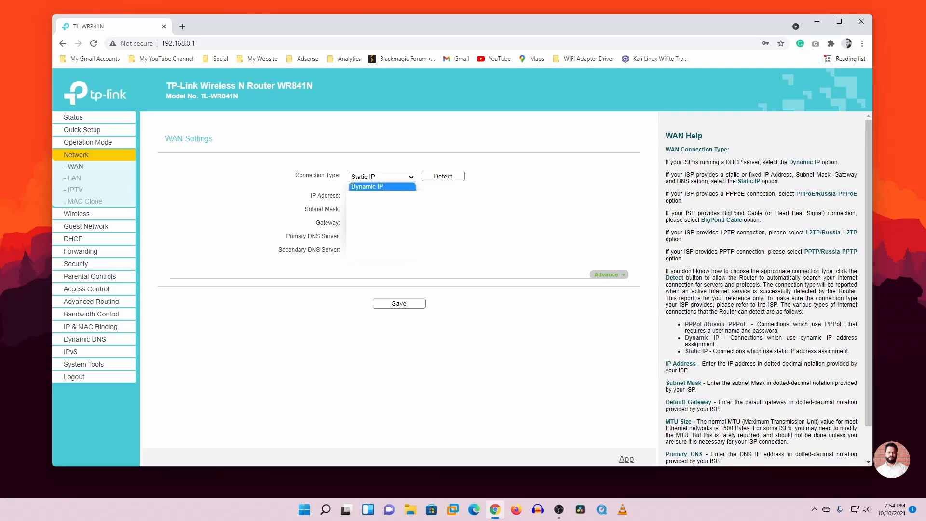
click(373, 202)
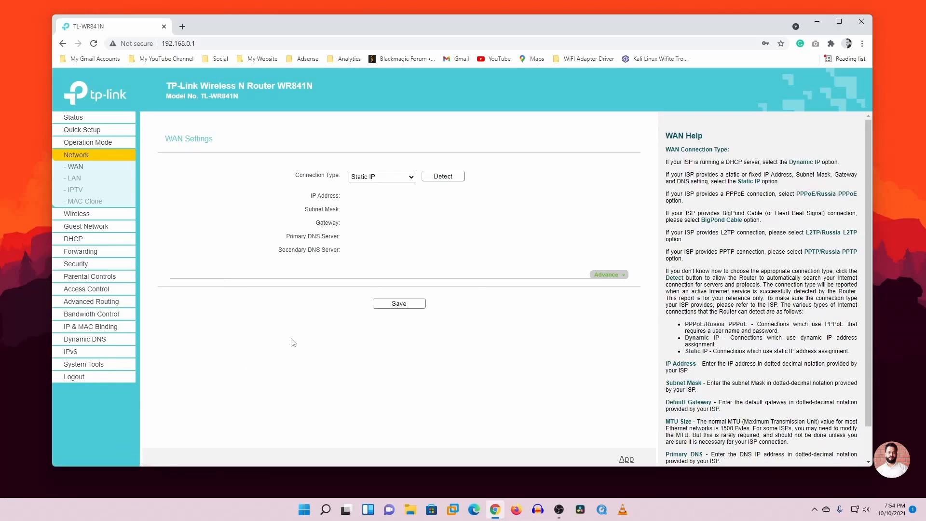
click(77, 117)
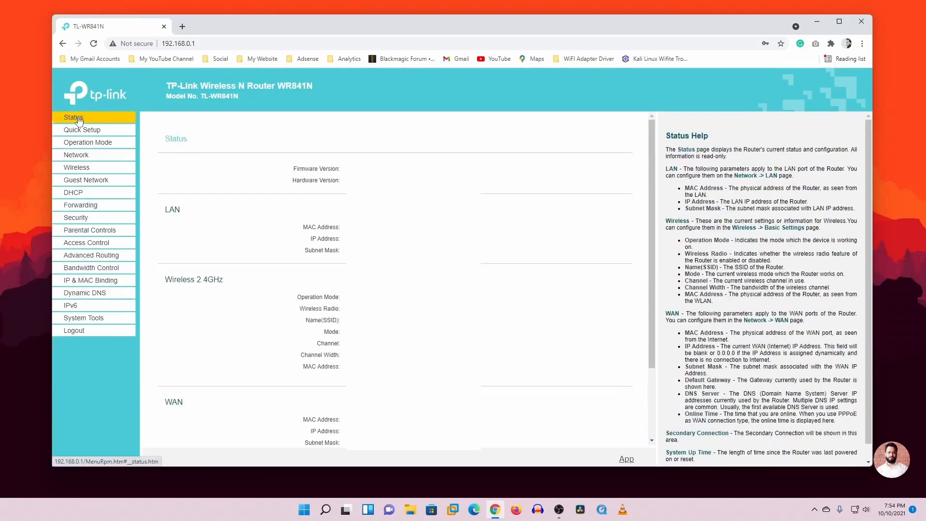
Step: Open the basic wireless settings and select the text of the wireless network name
click(79, 169)
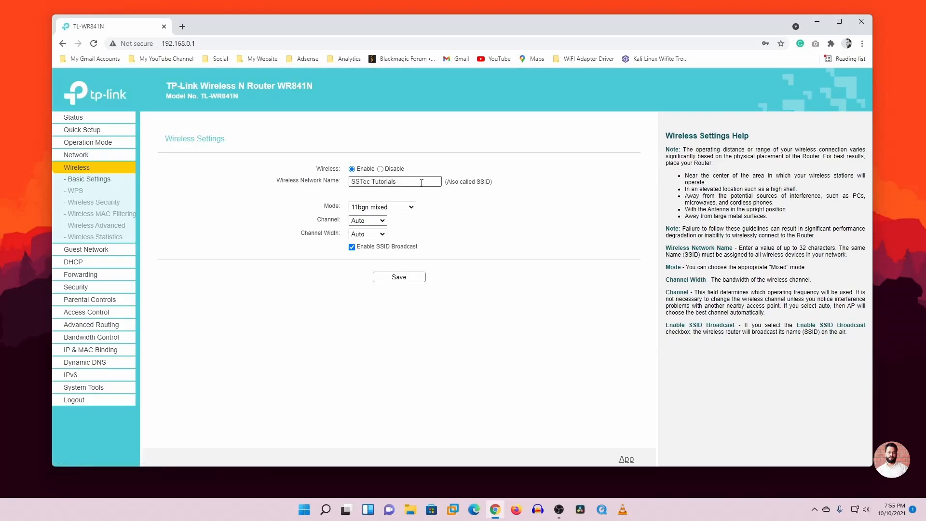
drag(422, 183, 321, 187)
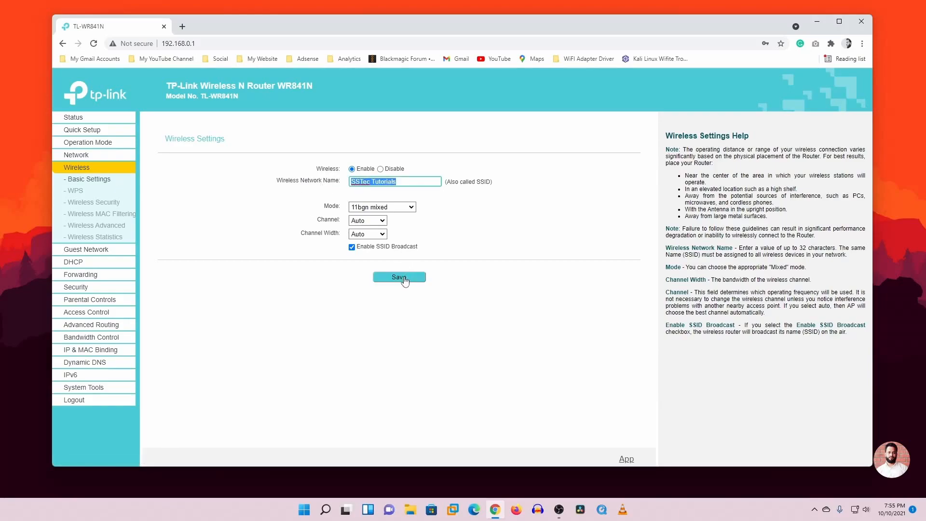
Step: Disable the device PIN in the WPS settings and turn WPS off
click(80, 193)
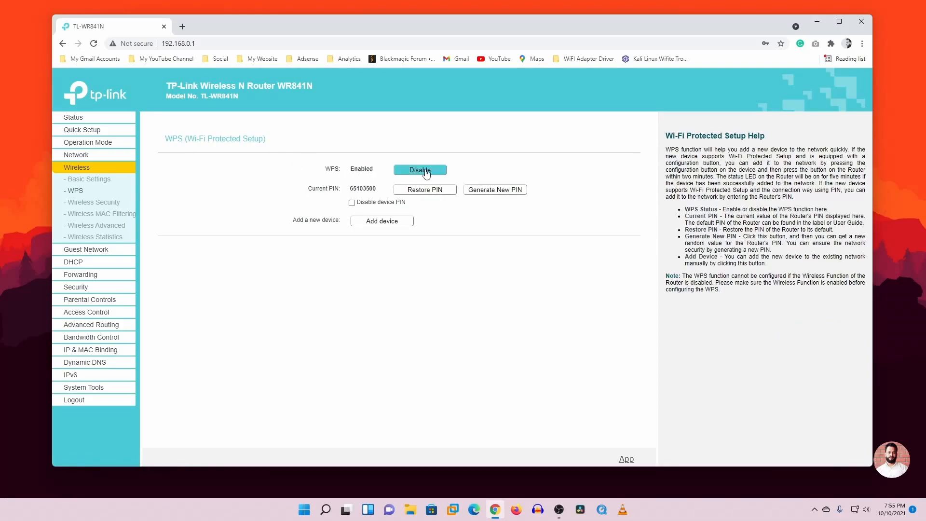
click(351, 203)
click(412, 175)
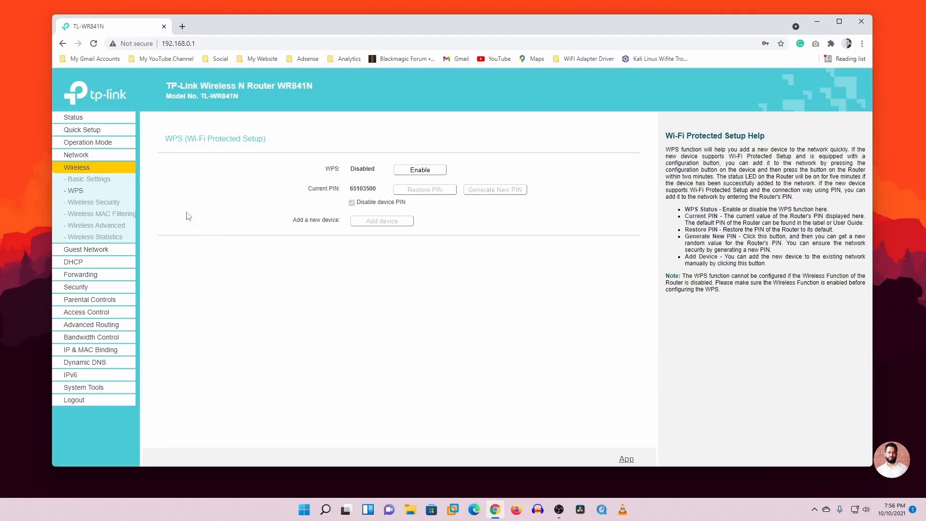
Step: Choose WPA2-PSK as the WPA/WPA2 - Personal version in the wireless security settings
click(99, 203)
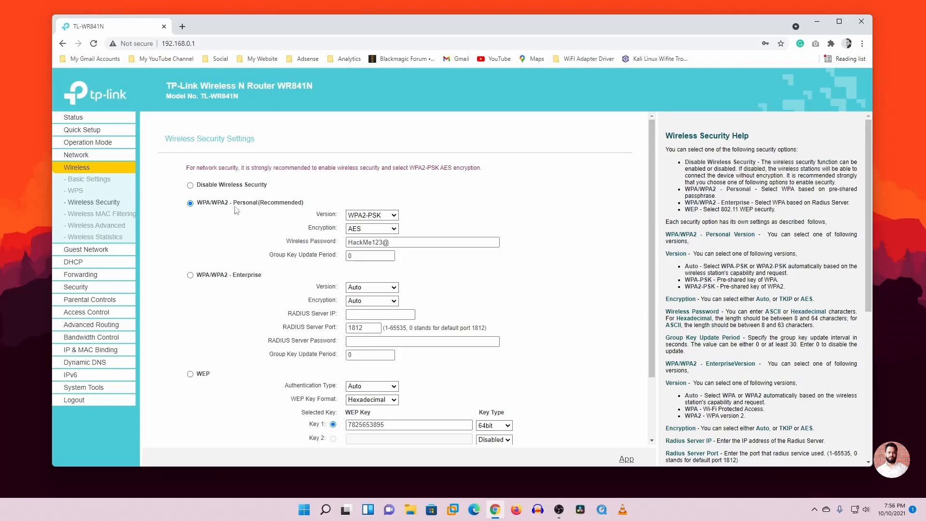
click(379, 215)
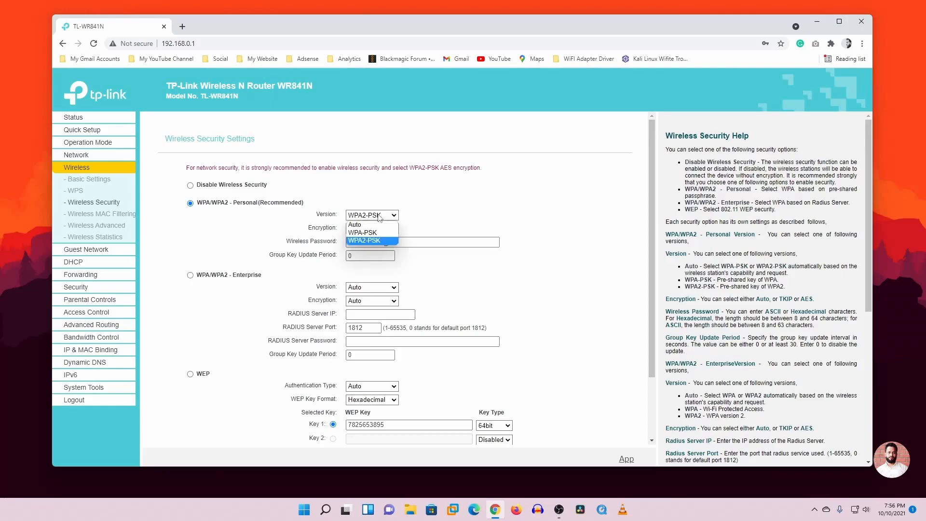
click(369, 240)
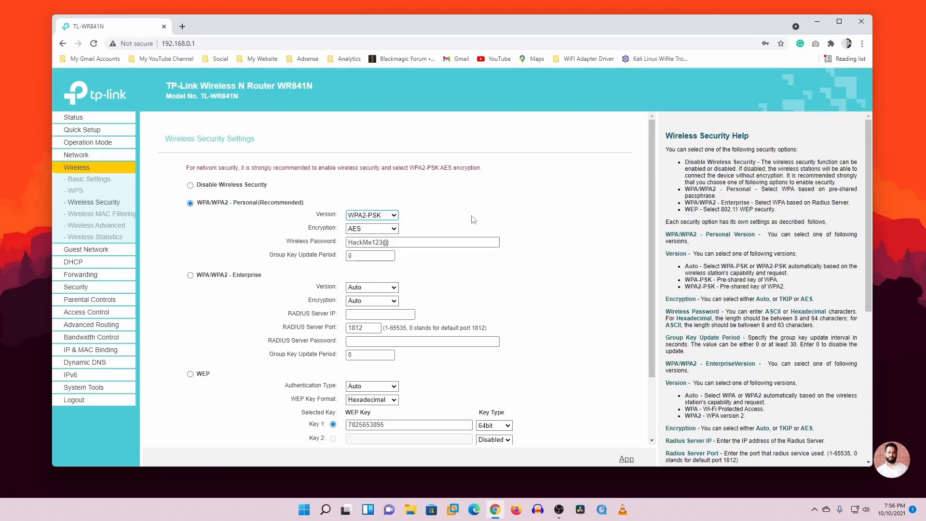
Step: Choose AES as the encryption for WPA/WPA2 - Personal and review the wireless password and the remaining security options
click(382, 229)
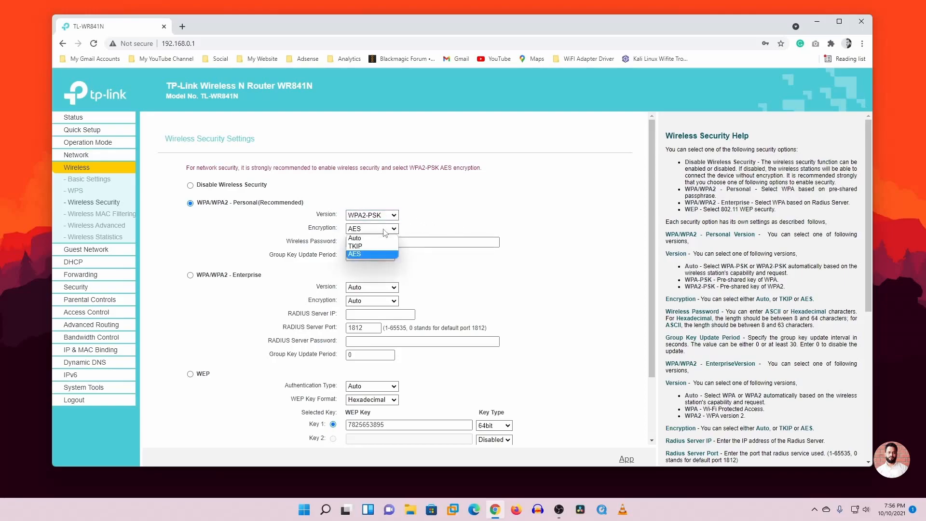
click(370, 253)
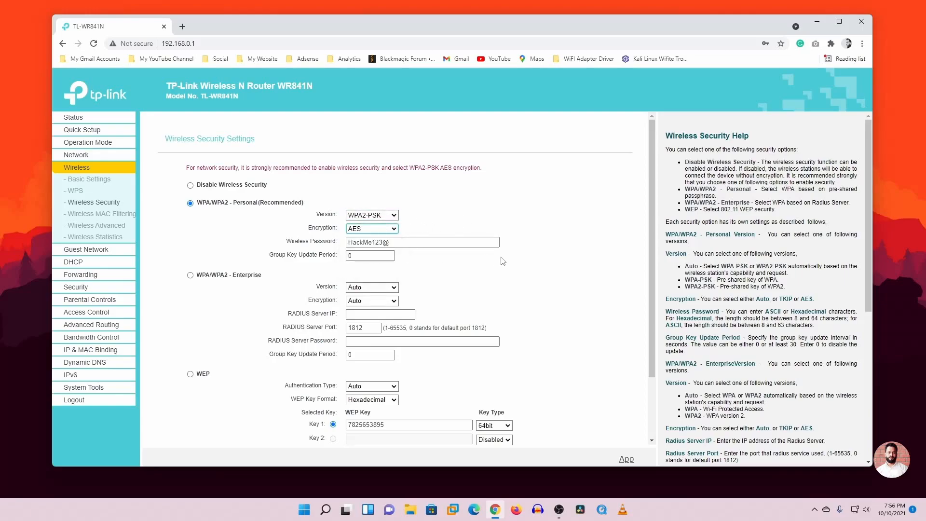
drag(414, 242, 340, 245)
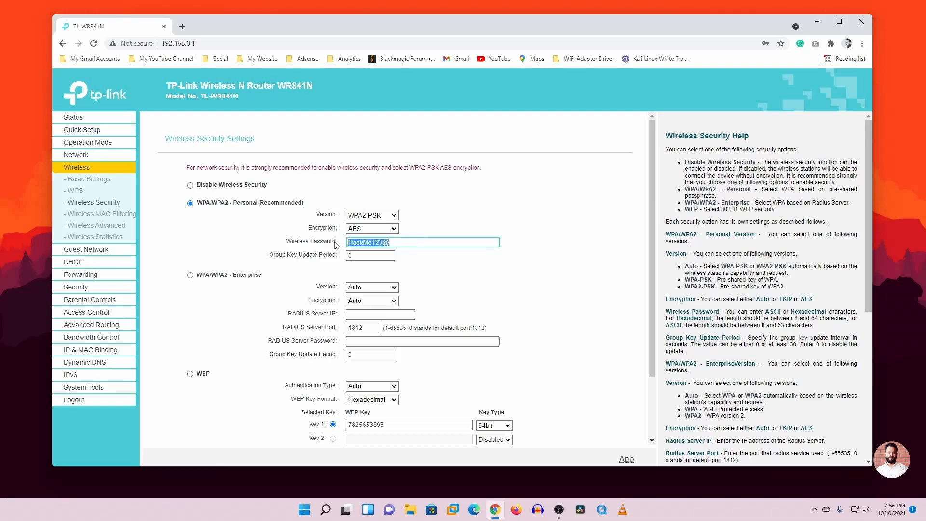
click(471, 274)
scroll(471, 274, down, 2)
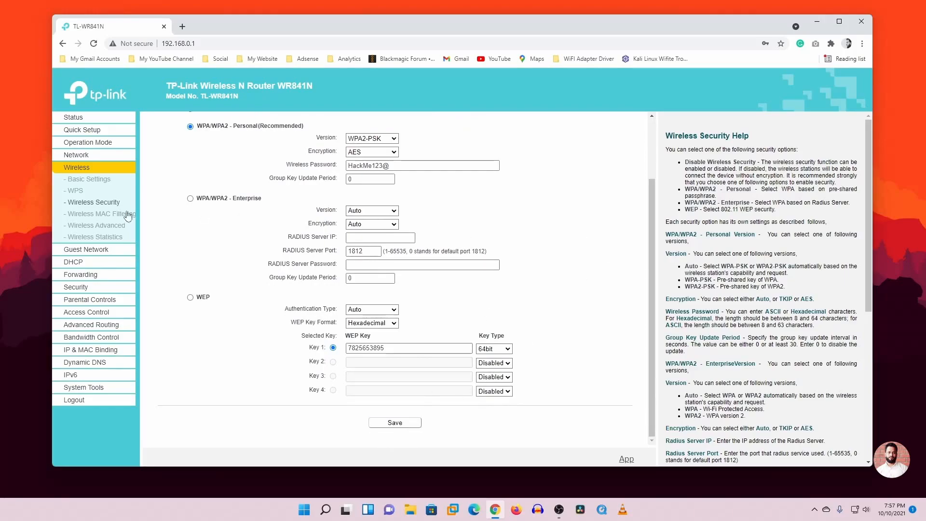
Step: Review the wireless MAC filtering entries and look up the connected devices in the DHCP clients list
click(105, 216)
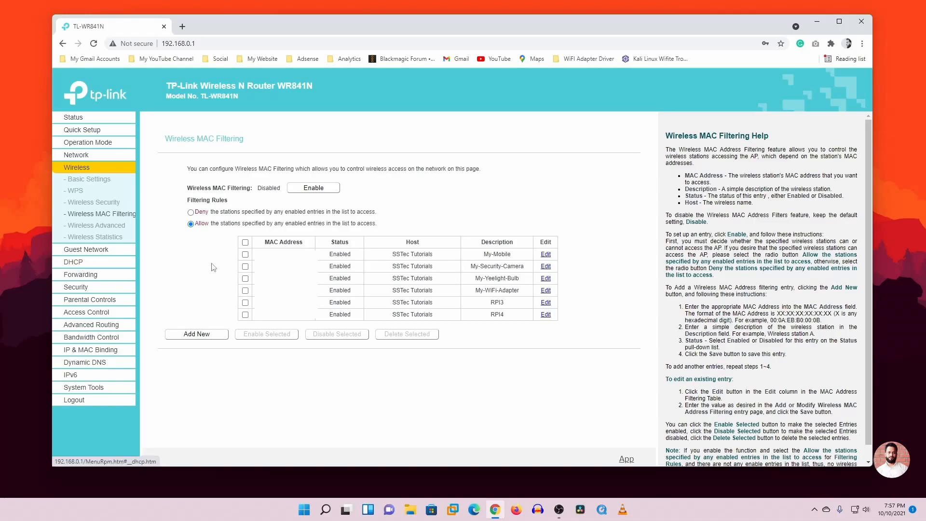
click(74, 263)
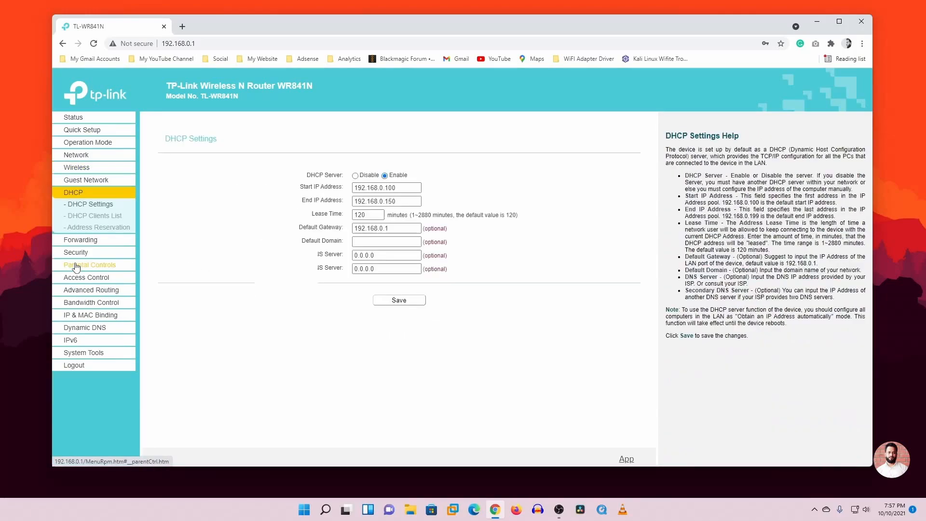
click(99, 221)
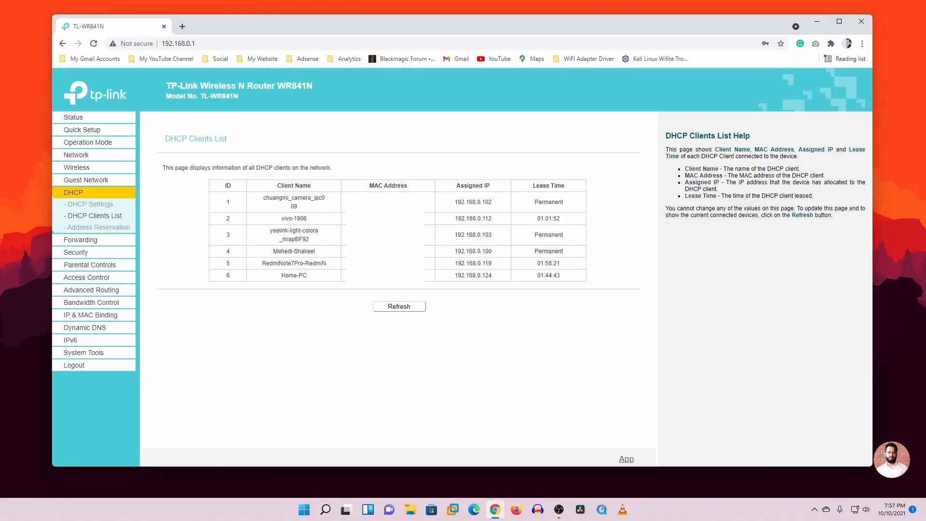
Step: Return to the wireless MAC filtering settings and enable the filtering
click(79, 169)
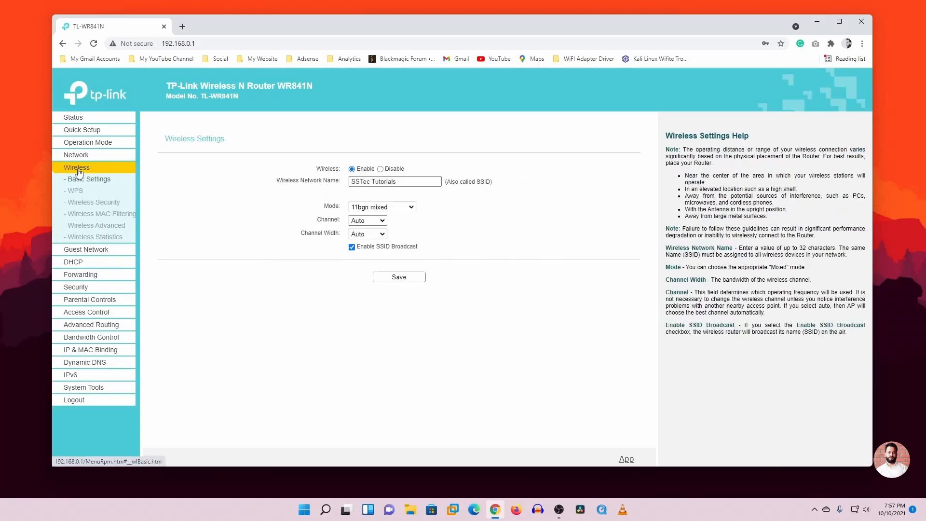
click(98, 217)
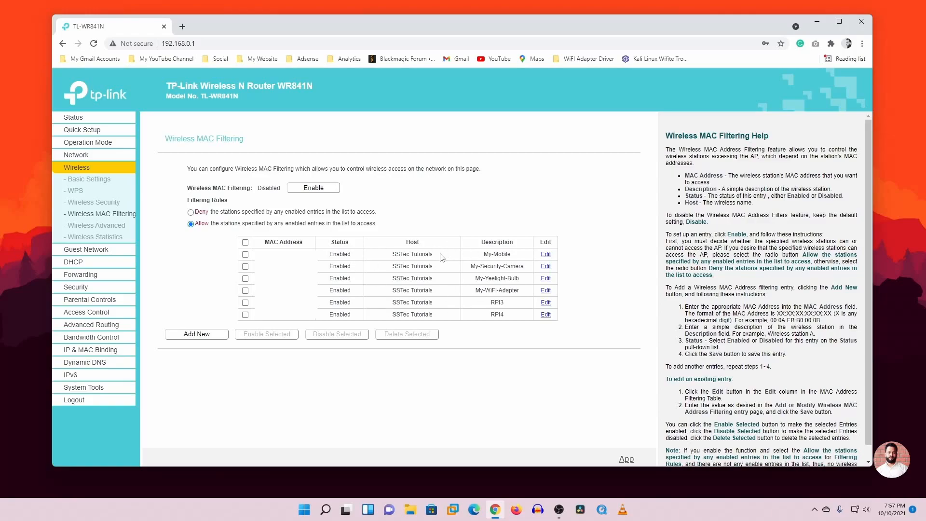
click(317, 192)
Step: Enable the guest network and review its minimum and maximum egress and ingress bandwidth limits
click(88, 252)
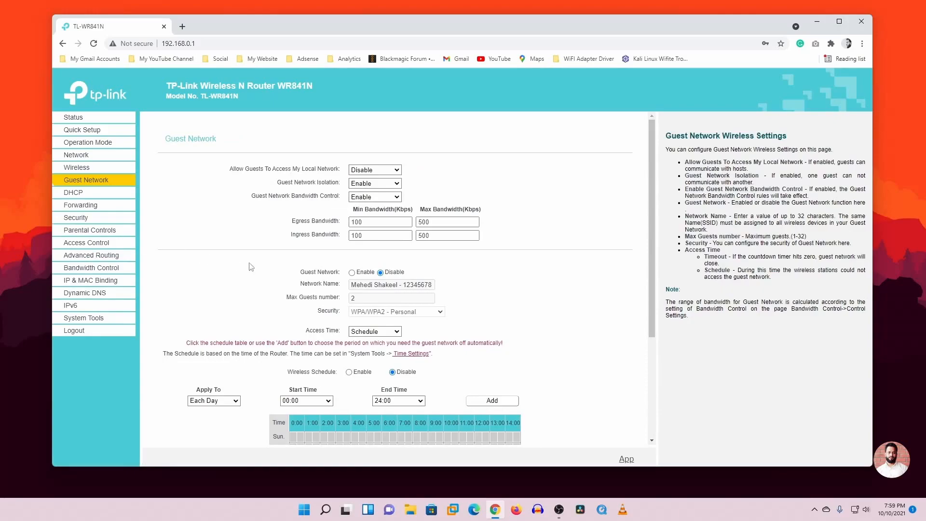
click(352, 273)
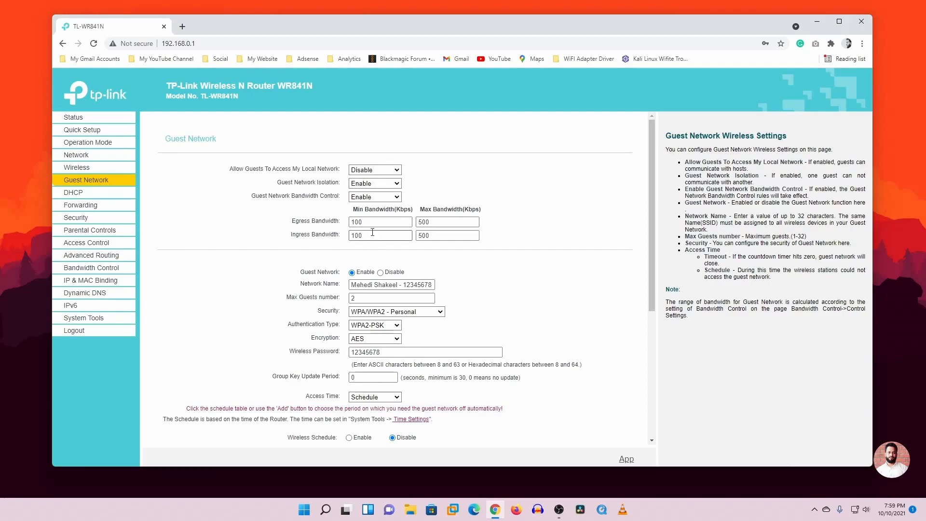
double_click(404, 223)
key(Tab)
key(Tab)
key(Tab)
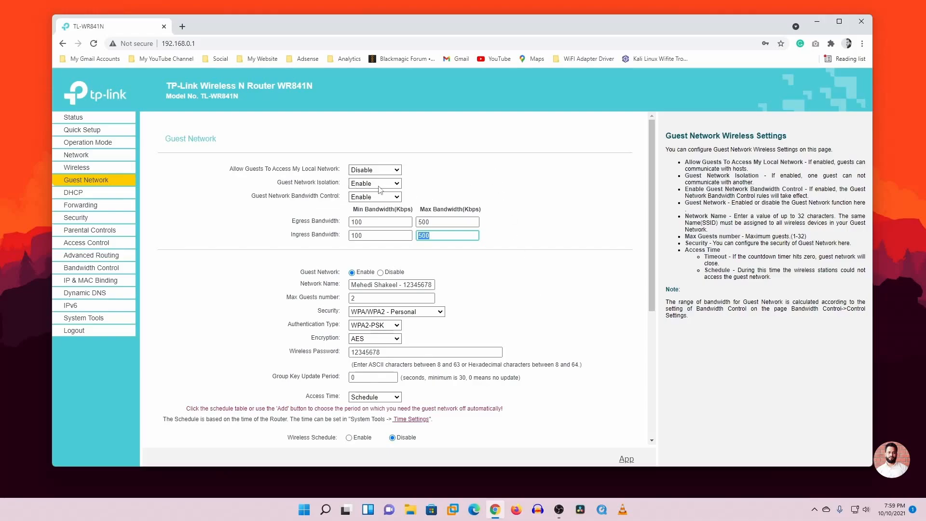
click(491, 276)
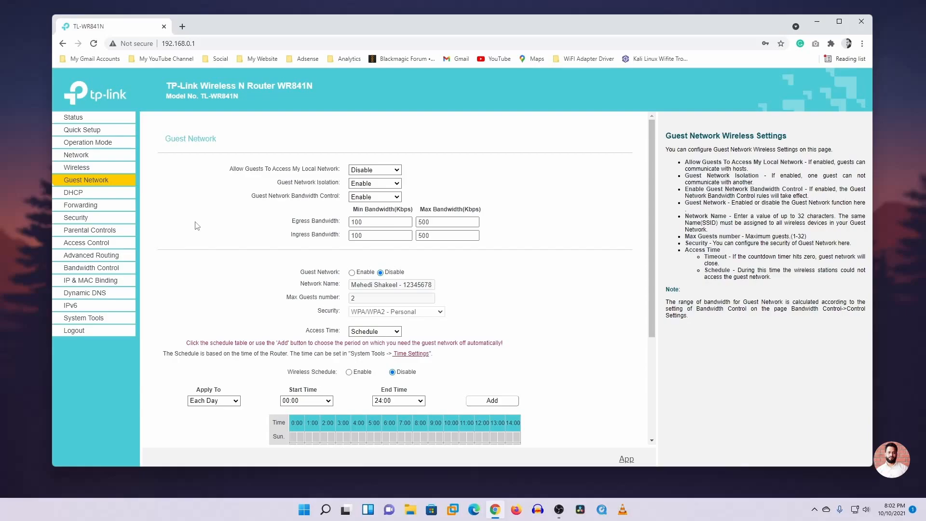
Step: Check the SPI firewall option, and in Advanced Security enable ICMP, UDP and TCP-SYN flood attack filtering and forbid ping packets from the LAN port
click(76, 217)
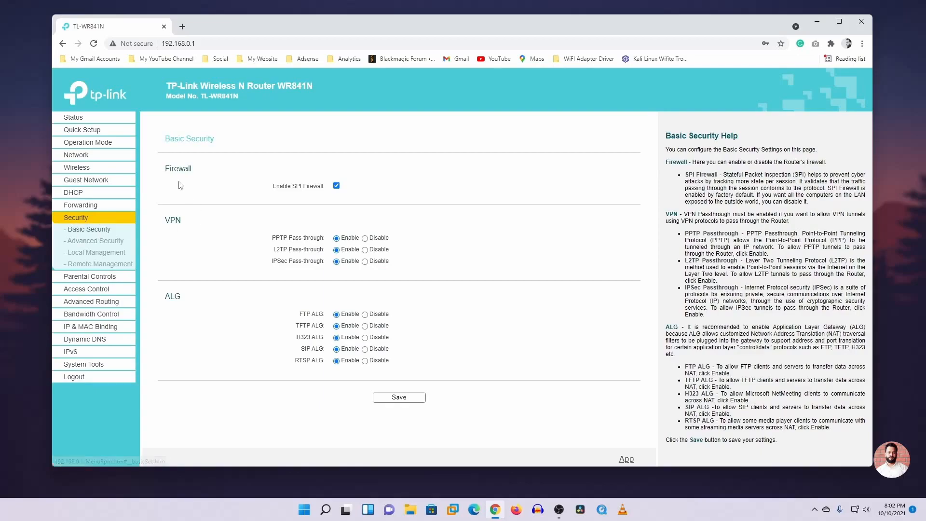
double_click(167, 168)
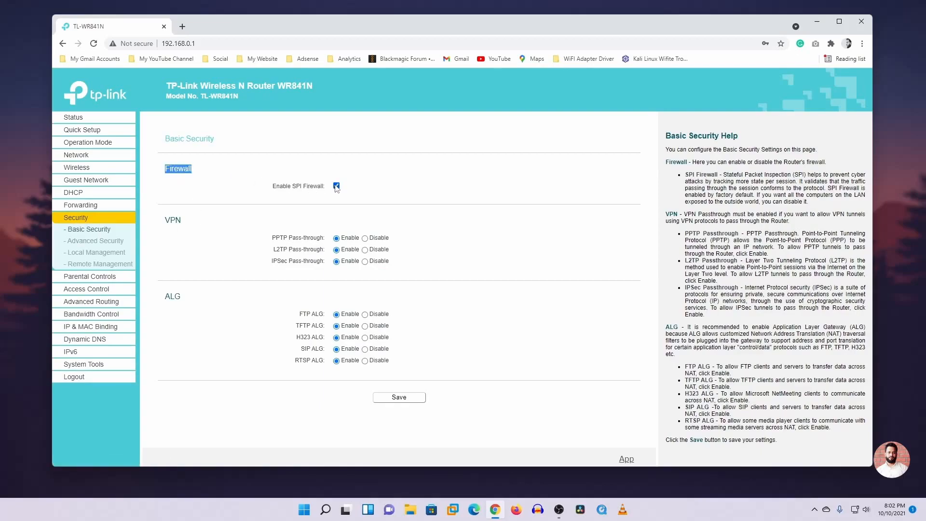
click(95, 243)
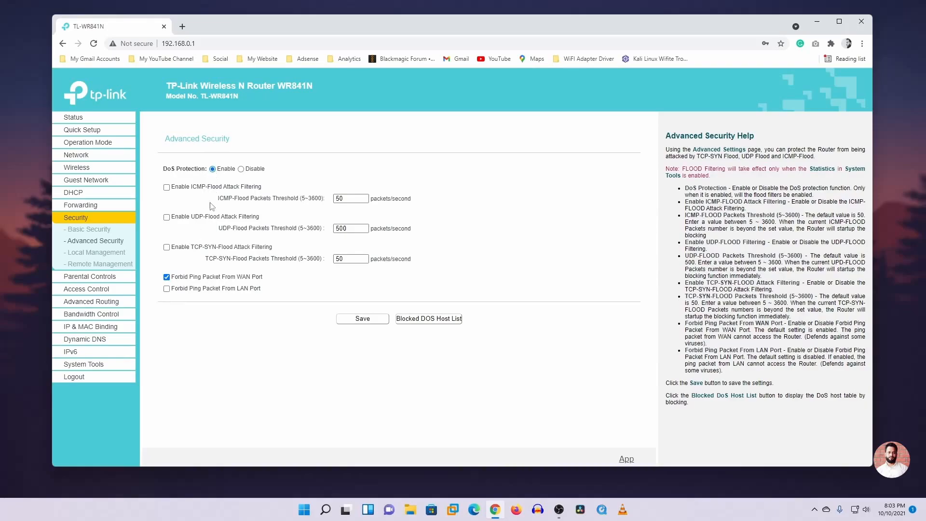
click(166, 187)
click(166, 217)
click(167, 247)
click(167, 289)
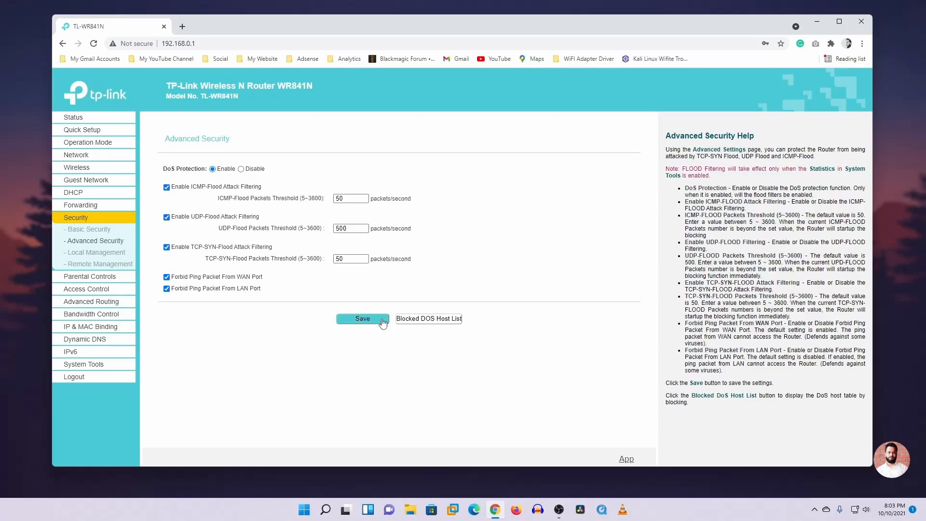
Step: Restrict local management to only the listed PCs and save the rule
click(93, 254)
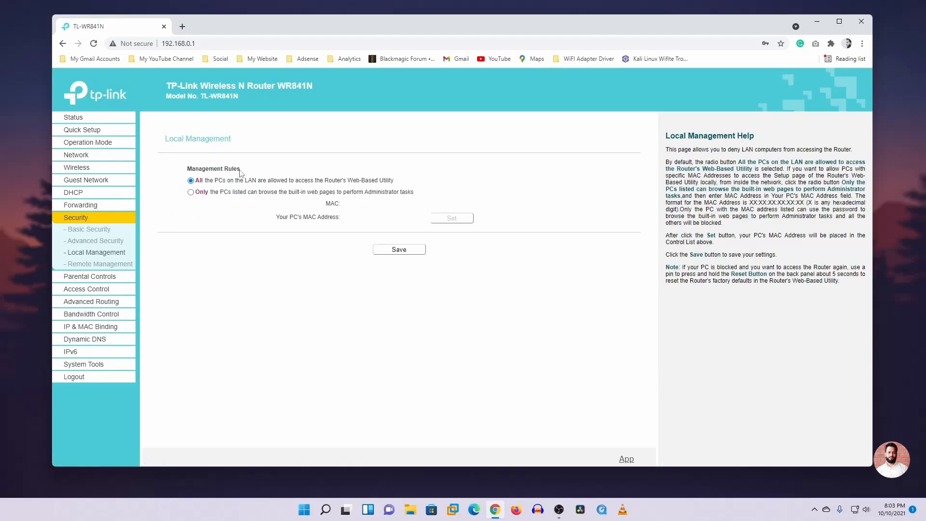
click(191, 193)
click(399, 250)
Step: Return to the router's Status page and check the router address in the browser
click(77, 118)
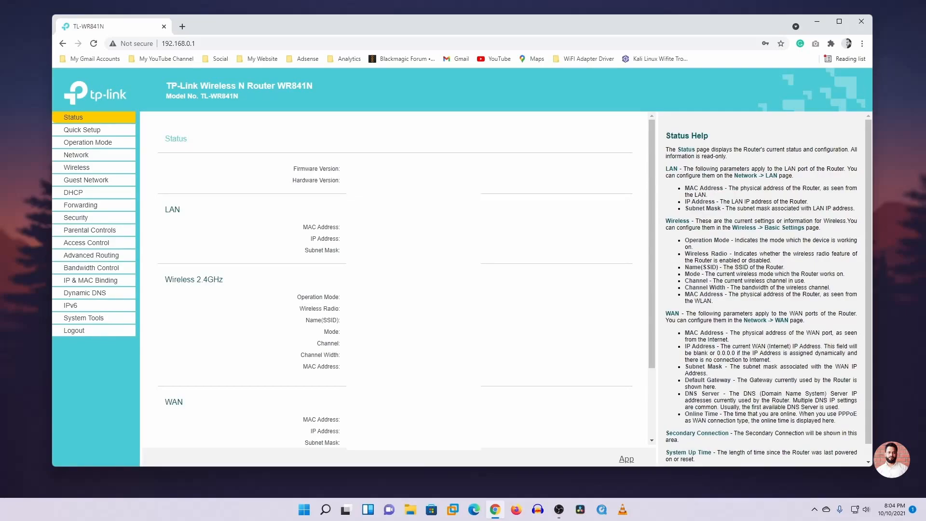
click(209, 45)
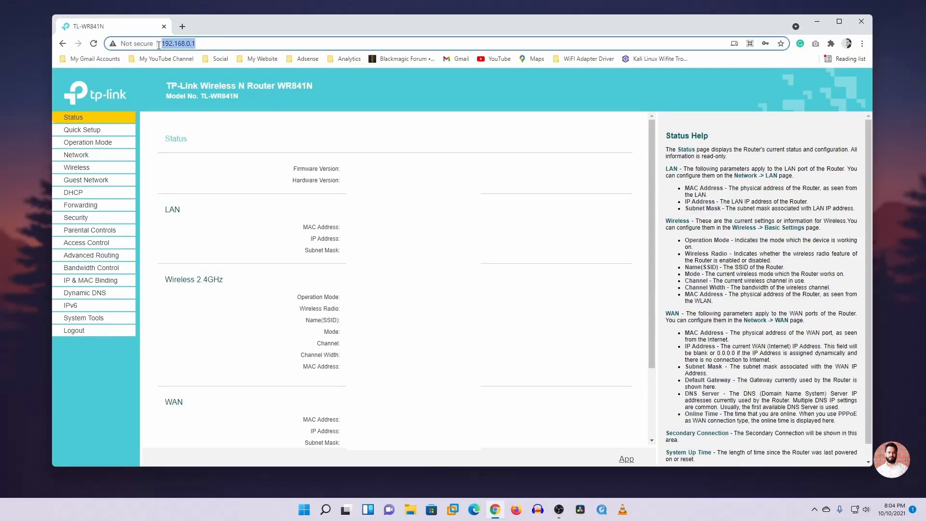
click(243, 318)
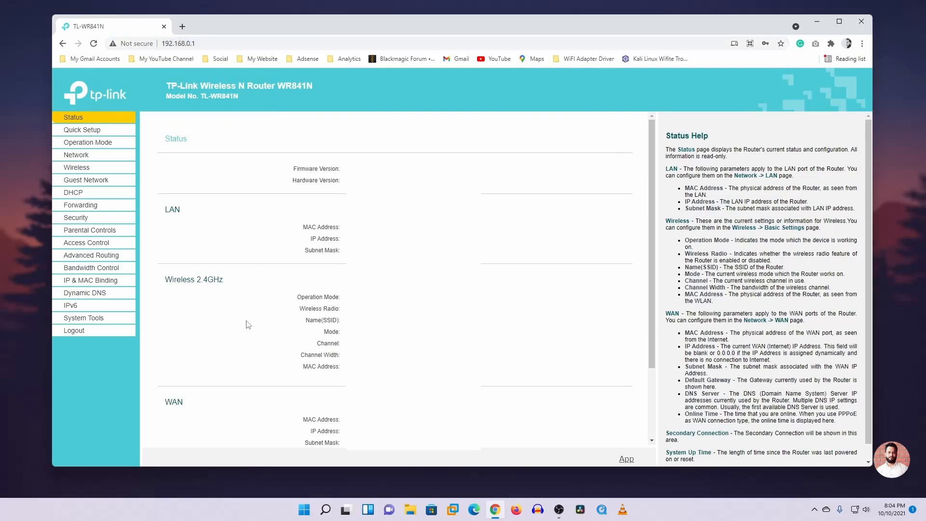